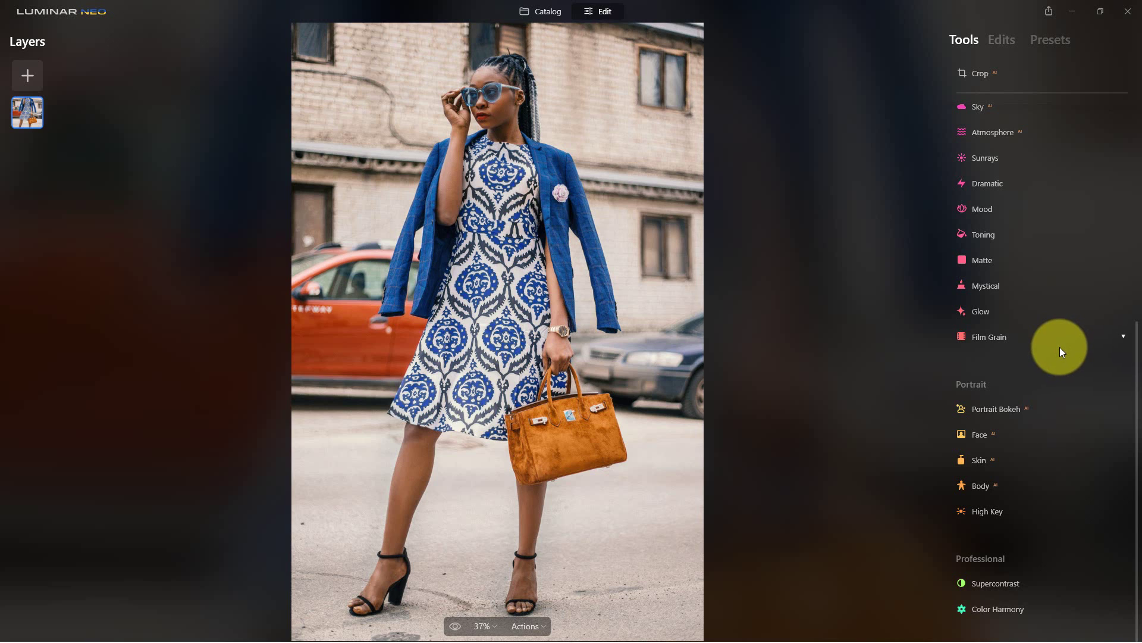
Step: Raise Portrait Bokeh Amount to 100 and paint Defocus strokes over the dress, jacket and red car
left_click(1001, 412)
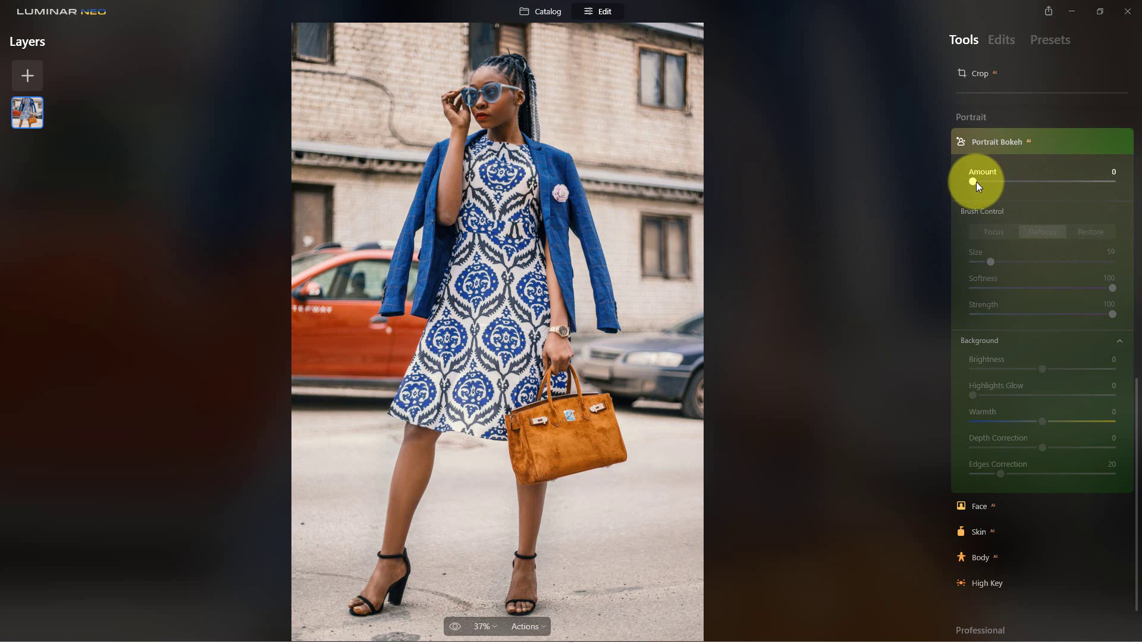
left_click_drag(976, 181, 1031, 189)
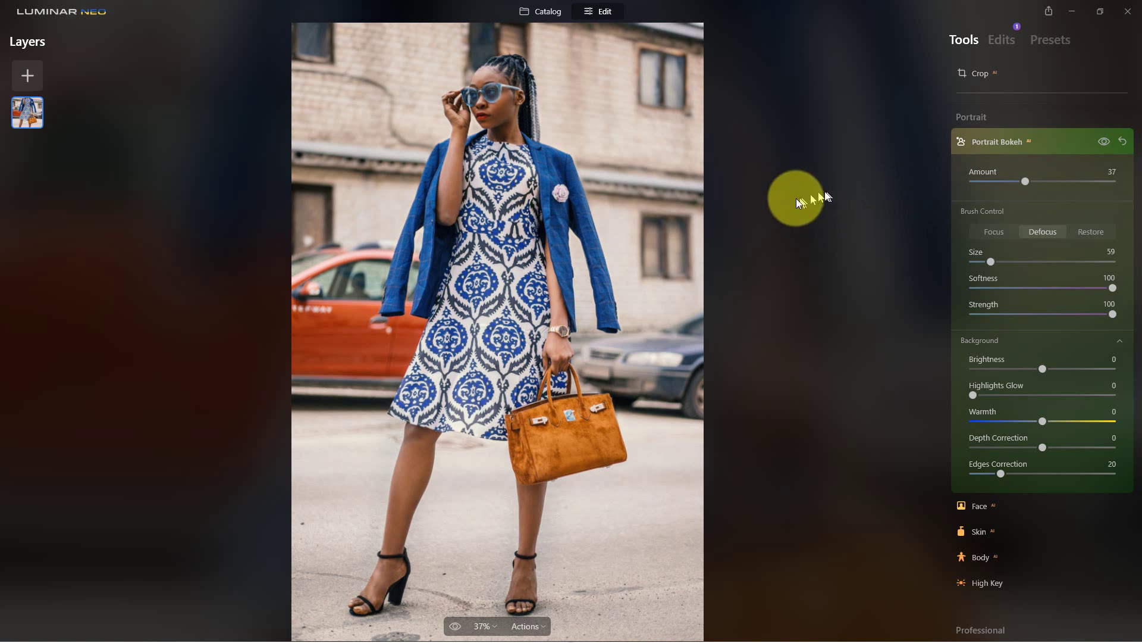
mouse_move(571, 221)
left_mouse_down()
mouse_move(510, 243)
mouse_move(473, 304)
left_mouse_up()
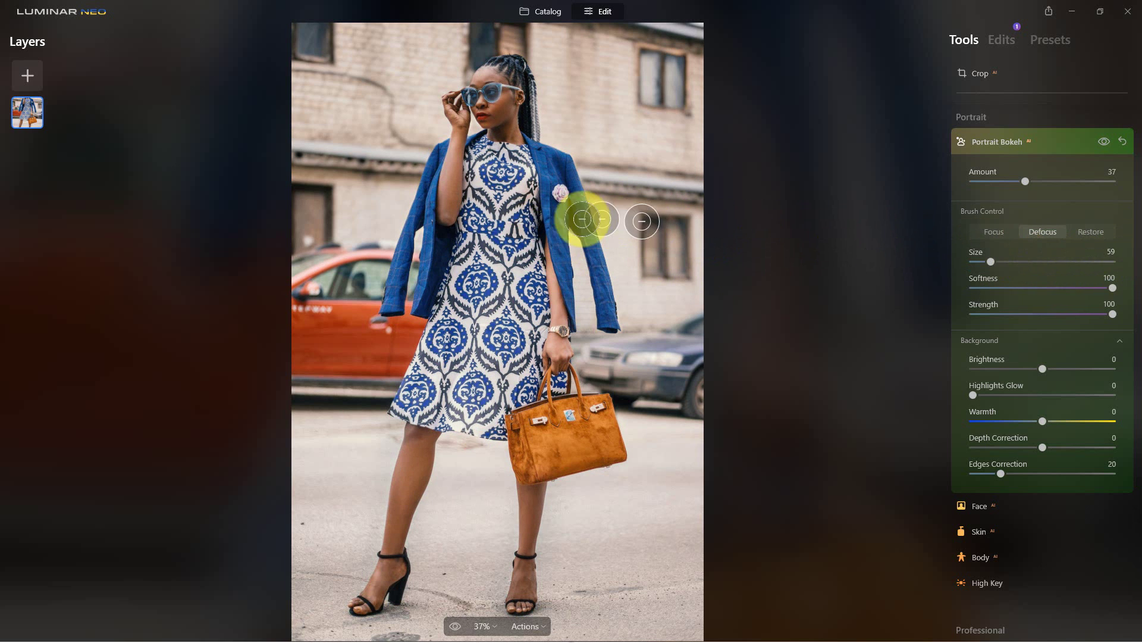
mouse_move(581, 216)
left_mouse_down()
mouse_move(531, 218)
mouse_move(525, 287)
left_mouse_up()
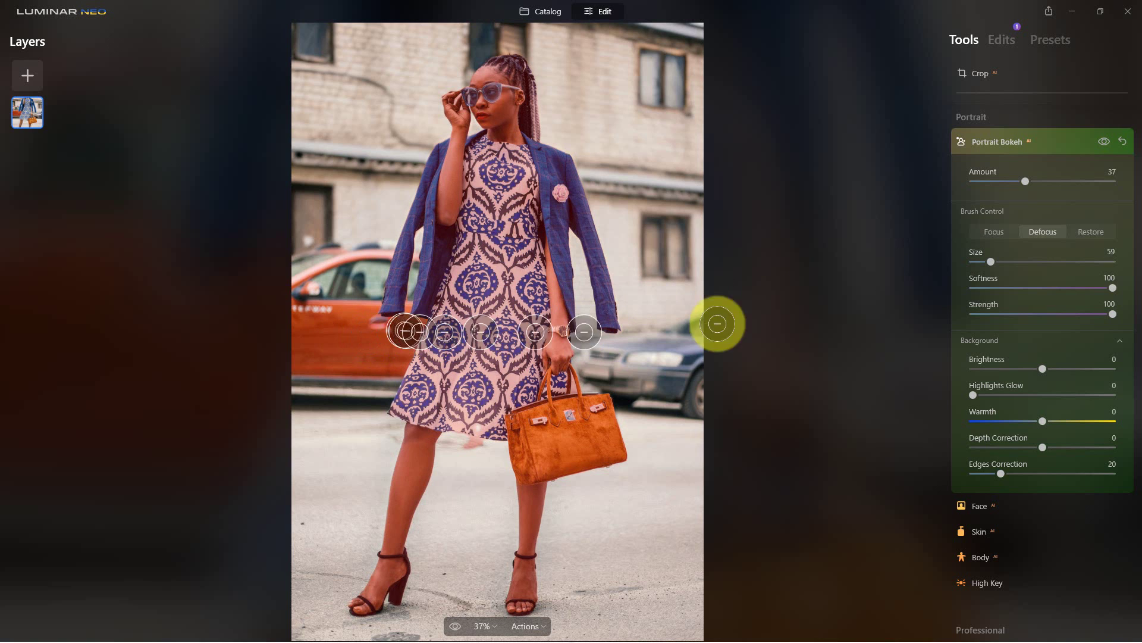
left_click_drag(1027, 186, 1123, 192)
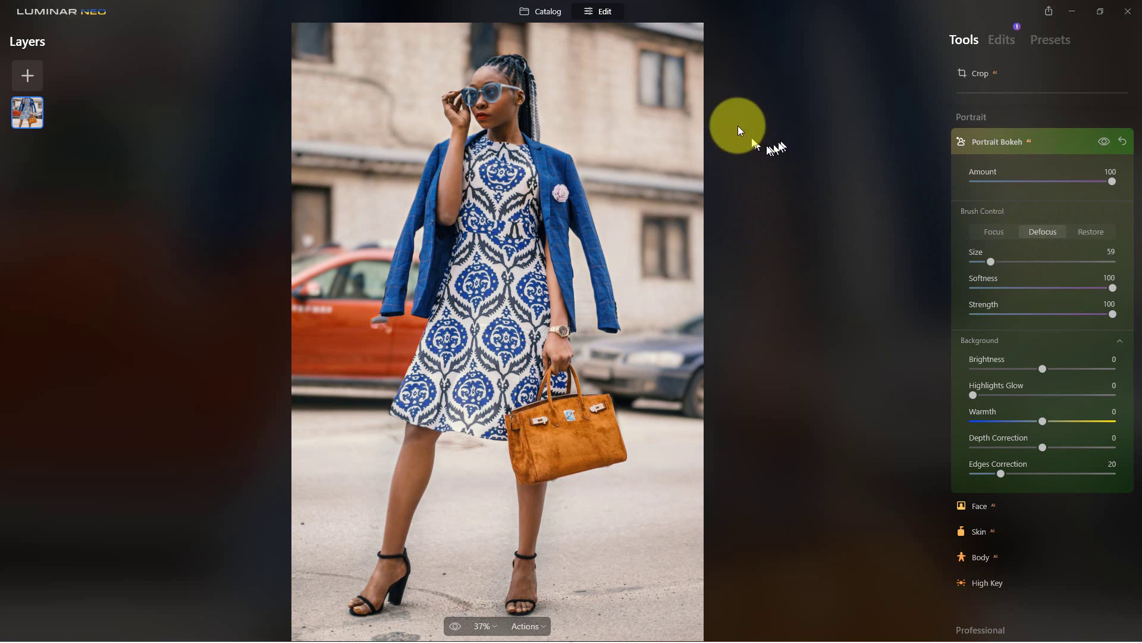
mouse_move(387, 362)
left_mouse_down()
mouse_move(360, 381)
mouse_move(370, 338)
mouse_move(401, 354)
mouse_move(377, 339)
mouse_move(396, 313)
left_mouse_up()
Step: Zoom in, set the Defocus brush to size 51, and brush across the dress and jacket
scroll(396, 312, "up", 4)
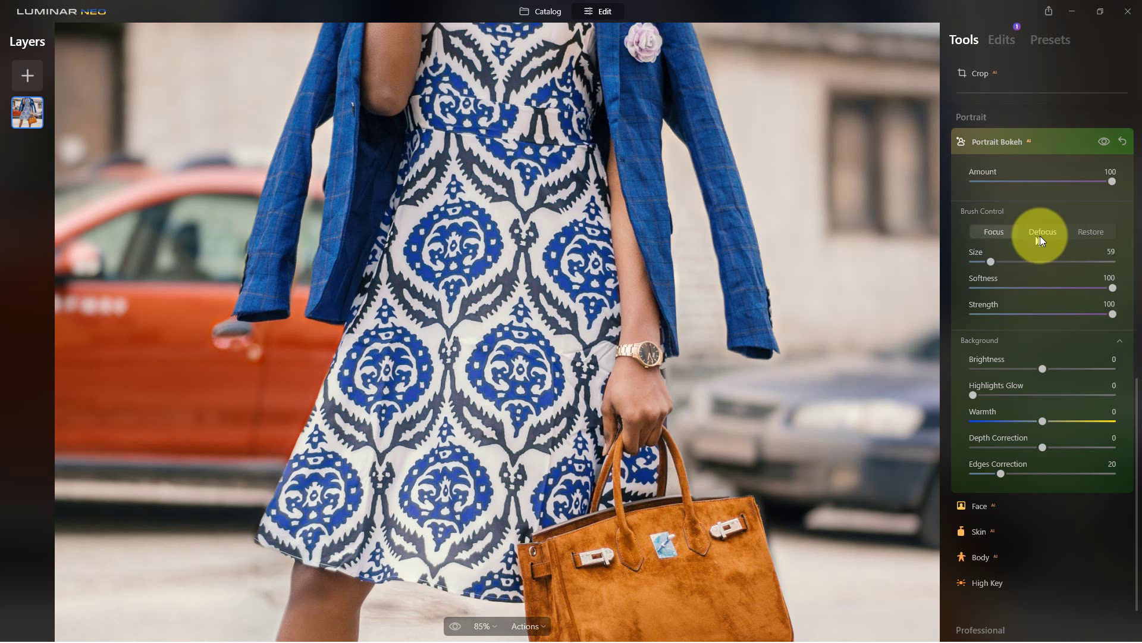
left_click(1042, 234)
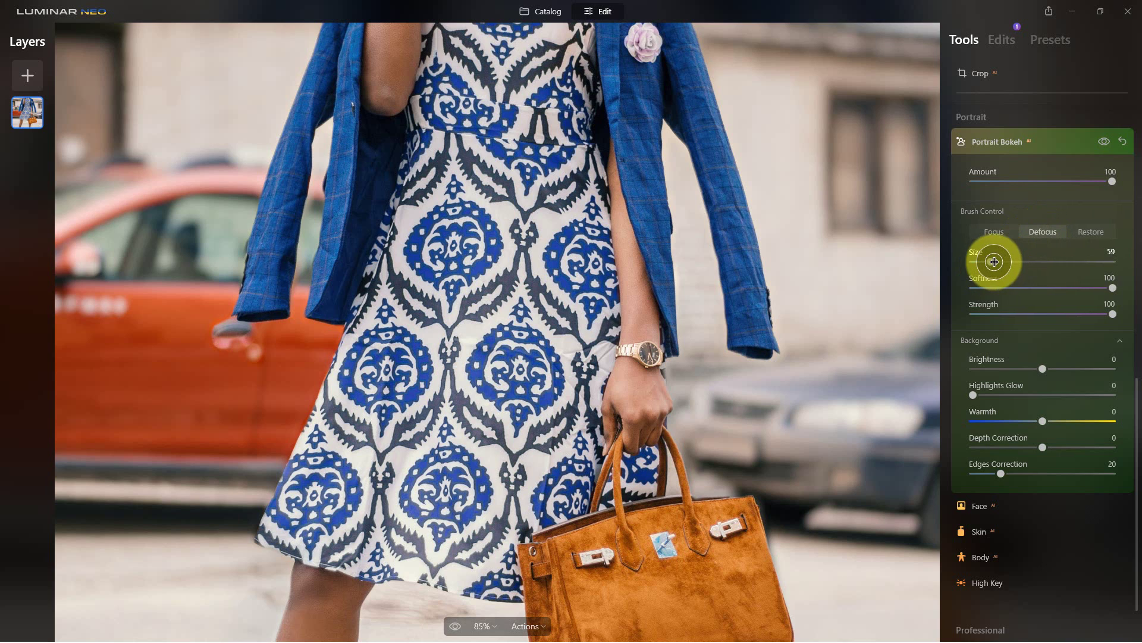
mouse_move(994, 262)
left_mouse_down()
mouse_move(1027, 263)
mouse_move(986, 262)
mouse_move(978, 275)
left_mouse_up()
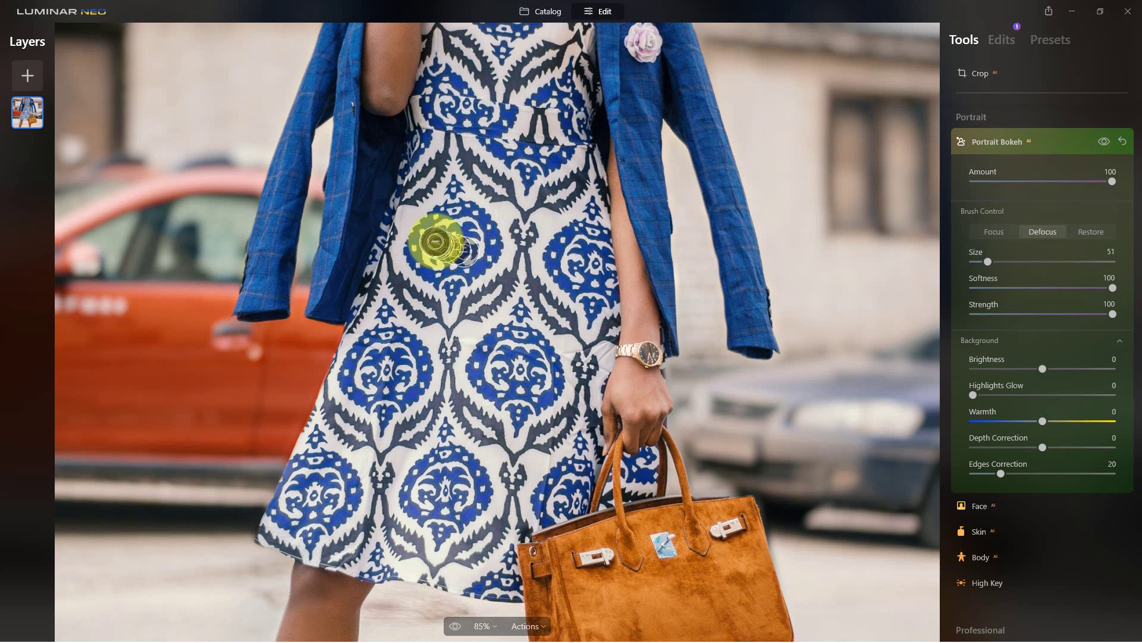
mouse_move(436, 243)
left_mouse_down()
mouse_move(608, 140)
mouse_move(588, 123)
mouse_move(742, 181)
left_mouse_up()
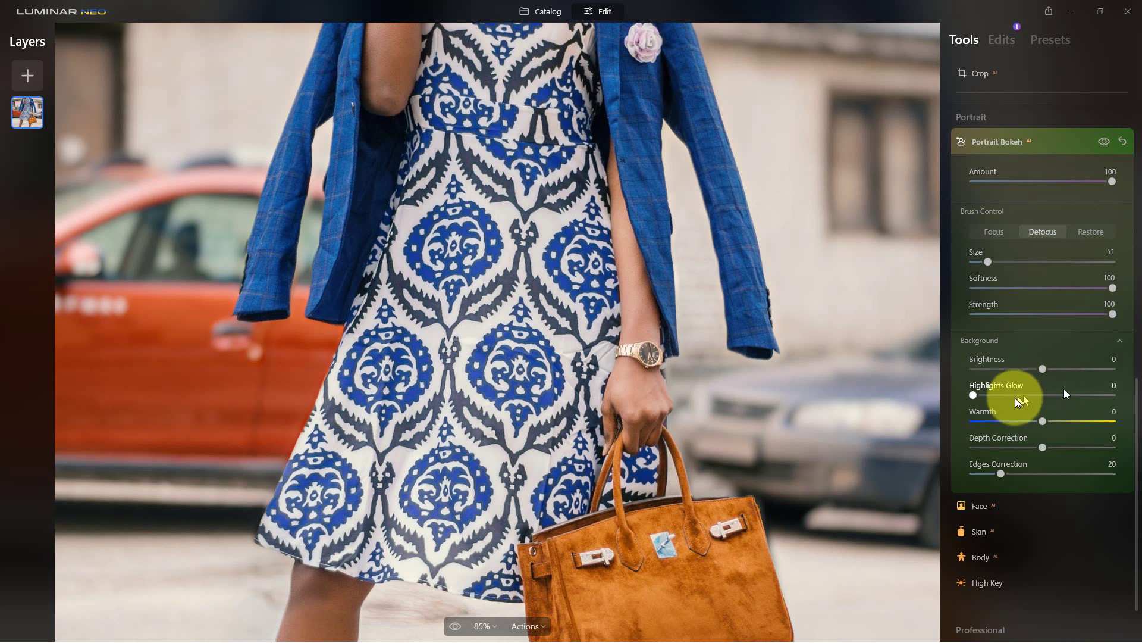
left_click(824, 326)
key("ctrl+minus")
key("ctrl+minus")
key("ctrl+minus")
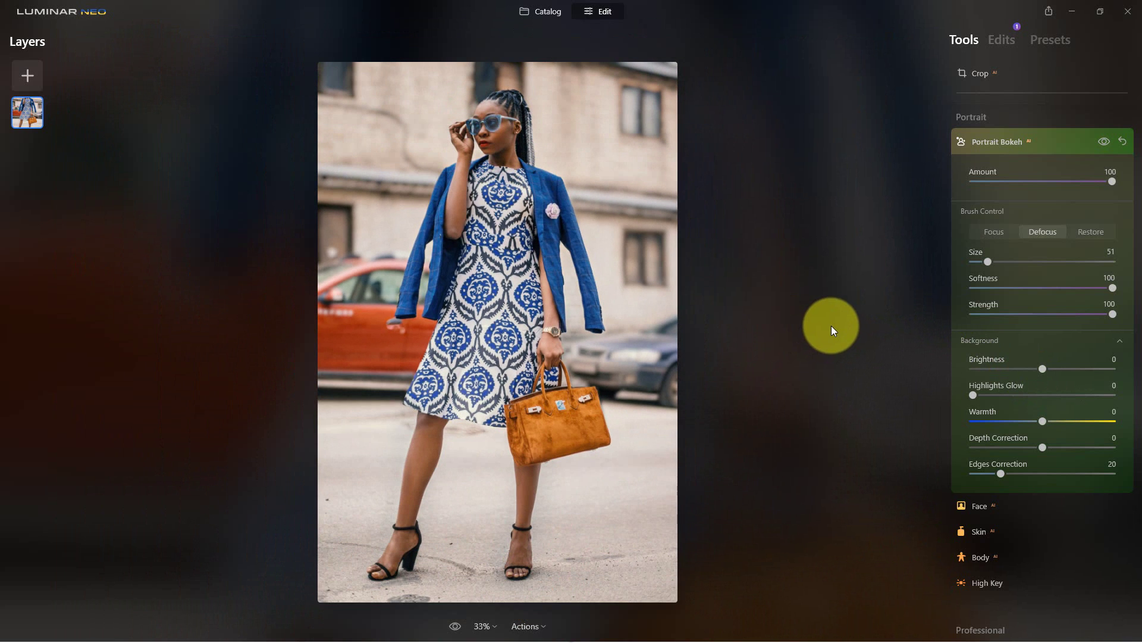
Step: Fit the photo to the screen, set Background Depth Correction to -100, and toggle the bokeh off and on to compare
key("ctrl+0")
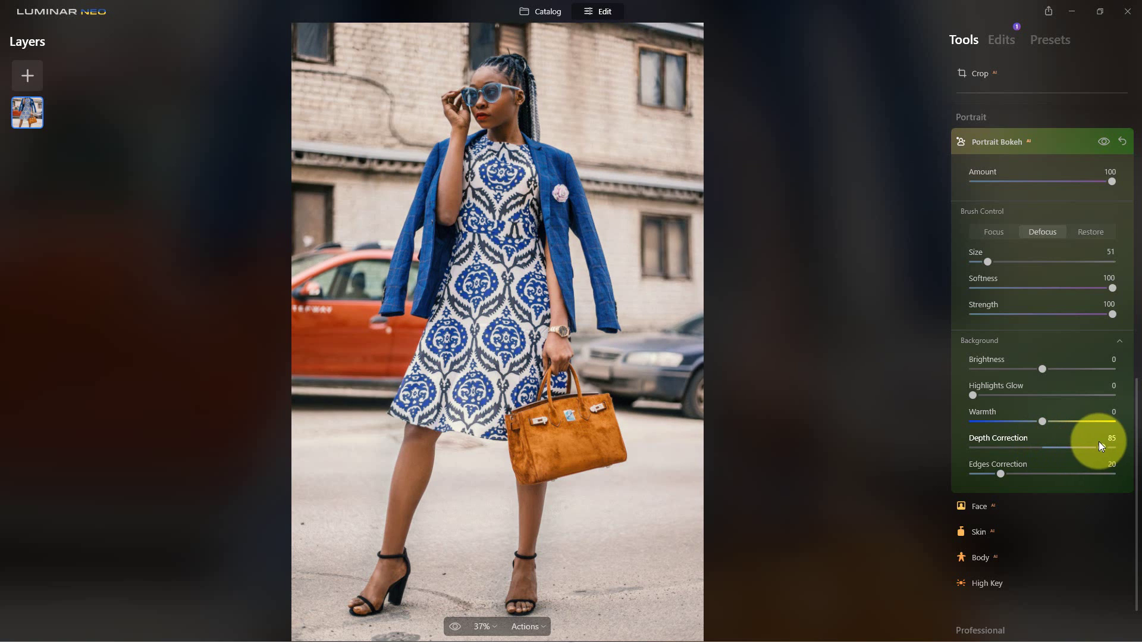
left_click_drag(973, 451, 970, 450)
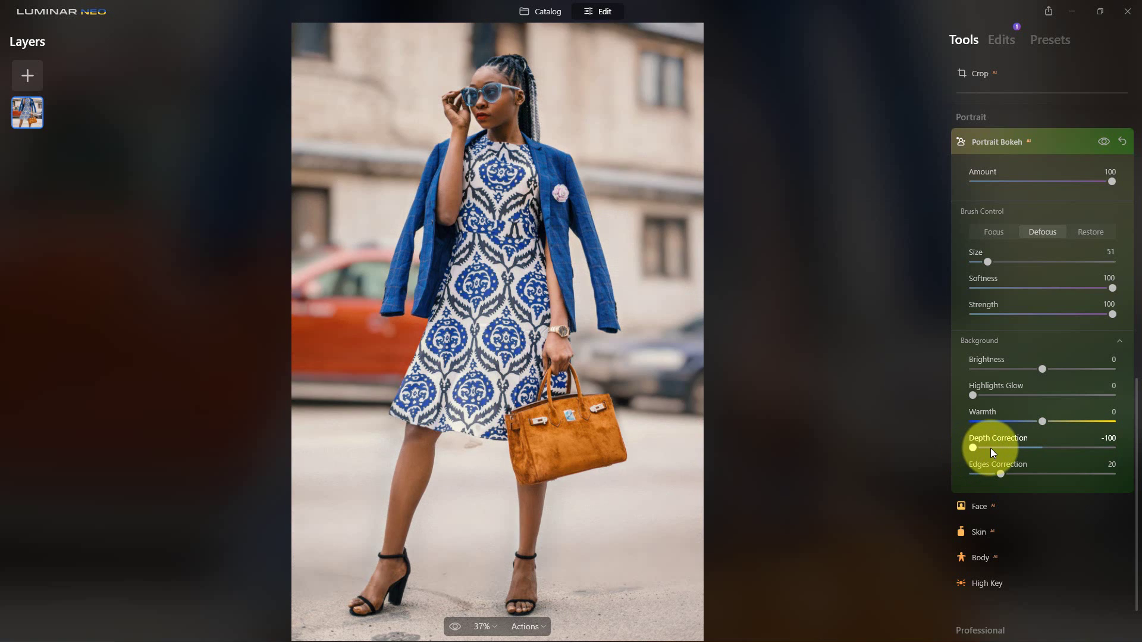
left_click(1106, 141)
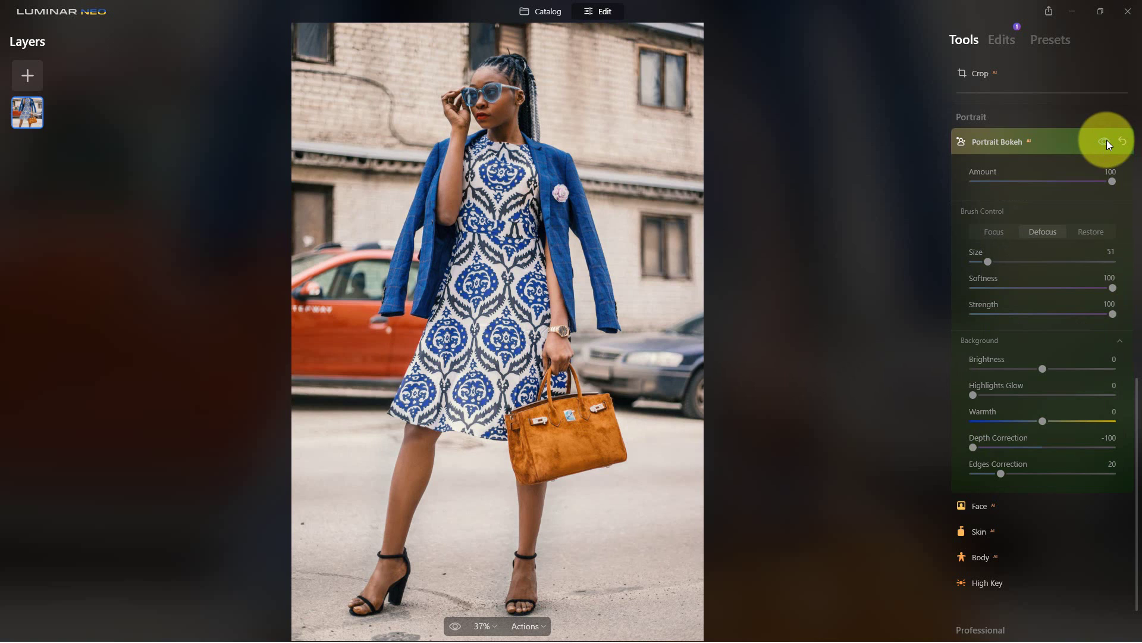
left_click(1105, 142)
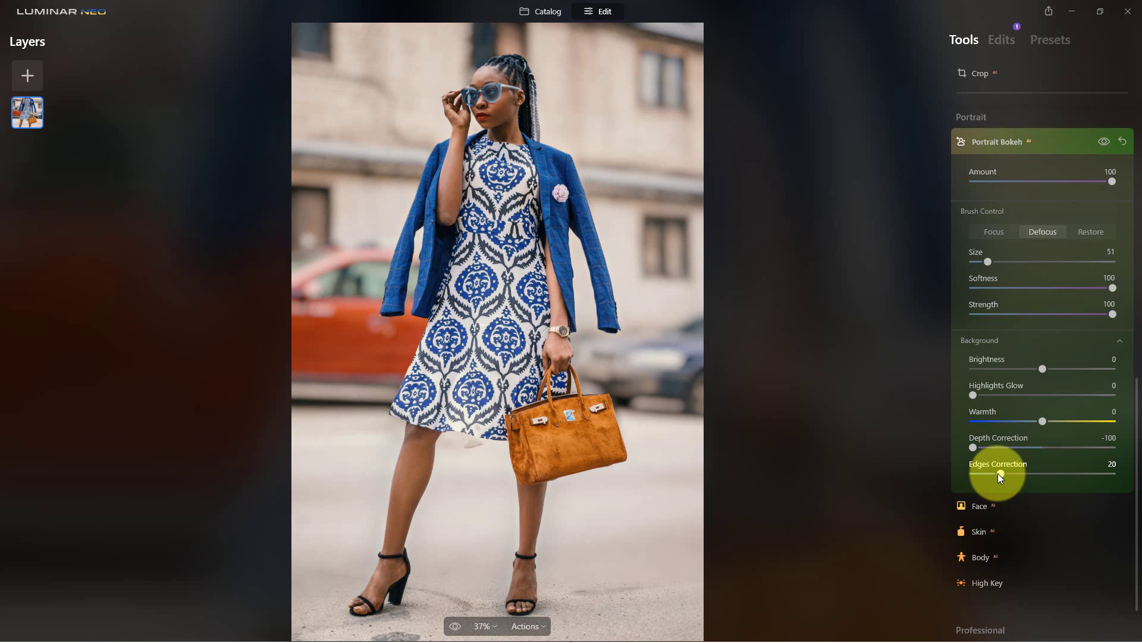
left_click_drag(999, 473, 977, 474)
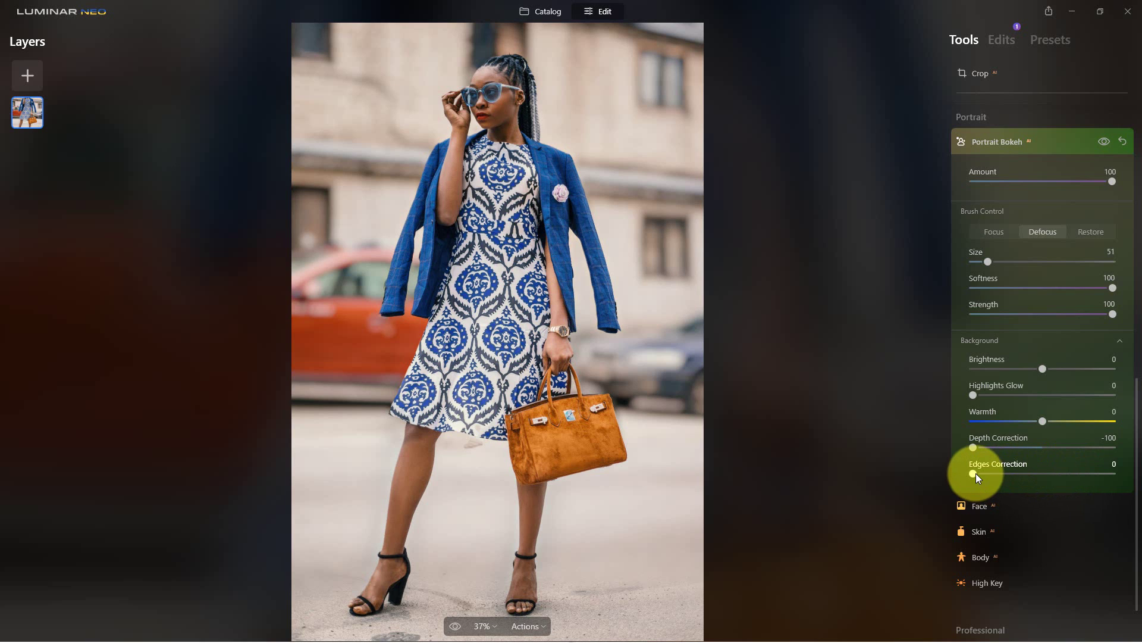
left_click_drag(976, 474, 1134, 483)
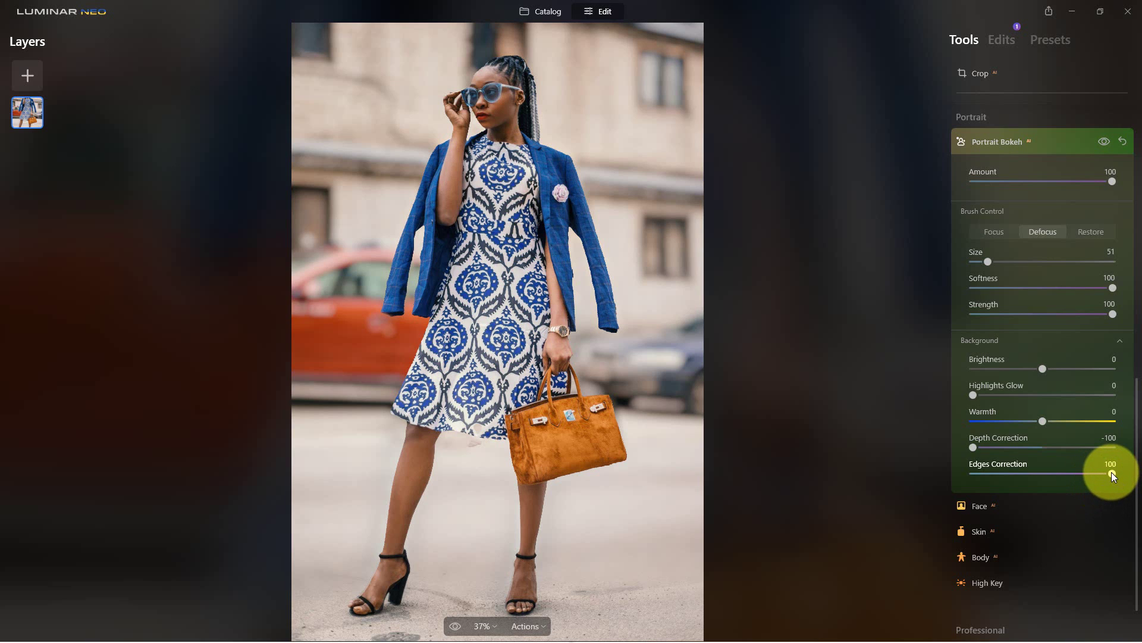
left_click_drag(1112, 473, 1009, 479)
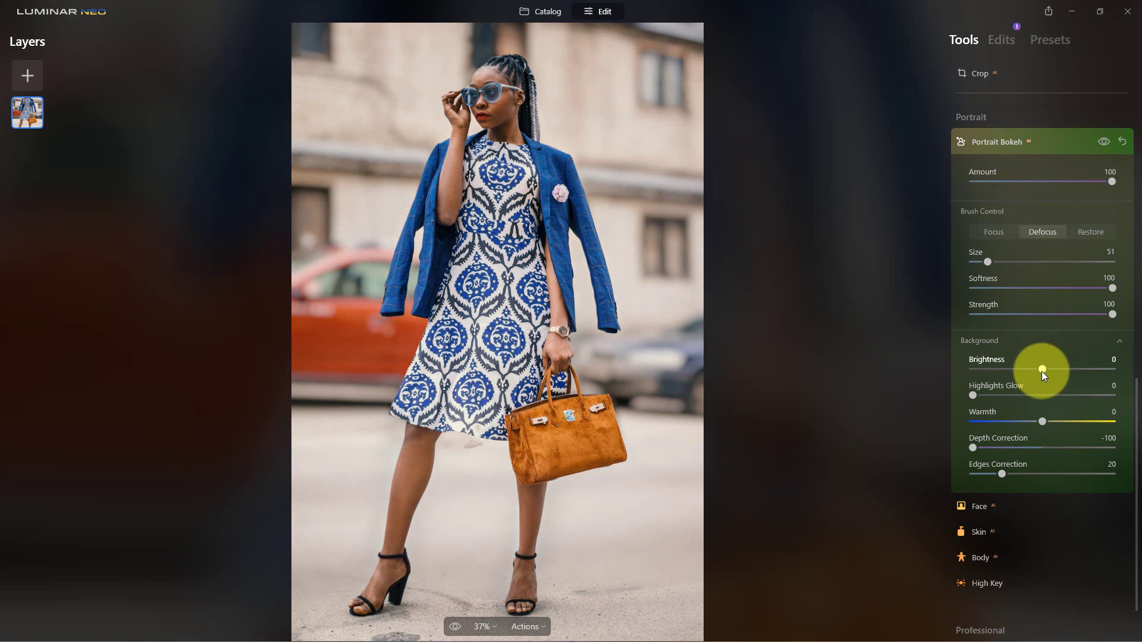
Step: Test Background Brightness at 100, then bring it down to -100
left_click_drag(1042, 369, 1138, 376)
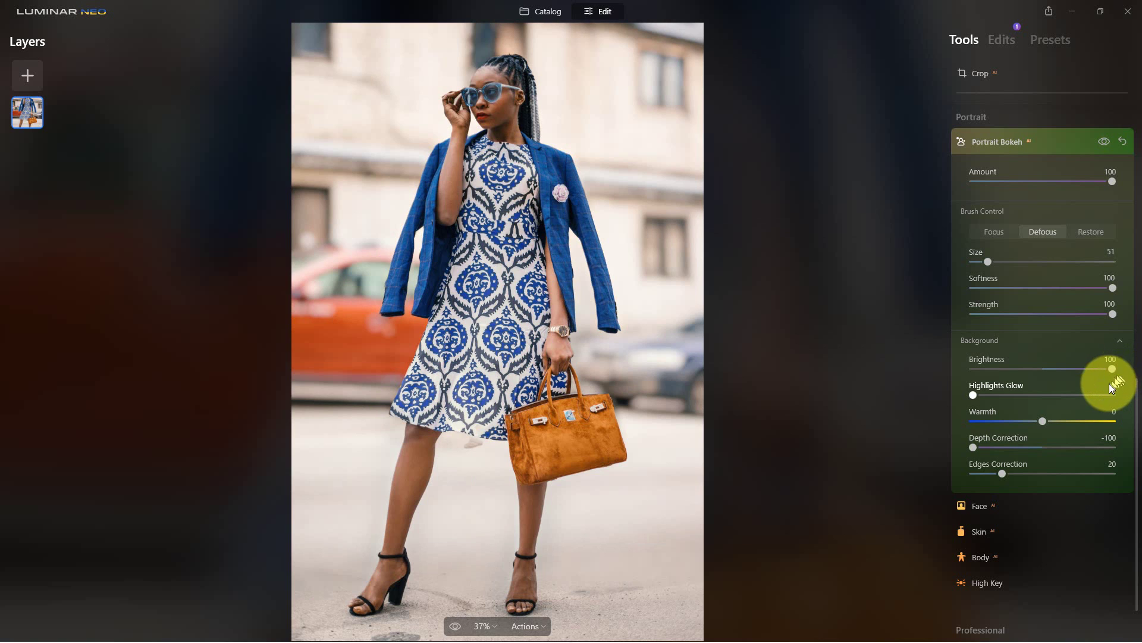
left_click_drag(1111, 369, 962, 375)
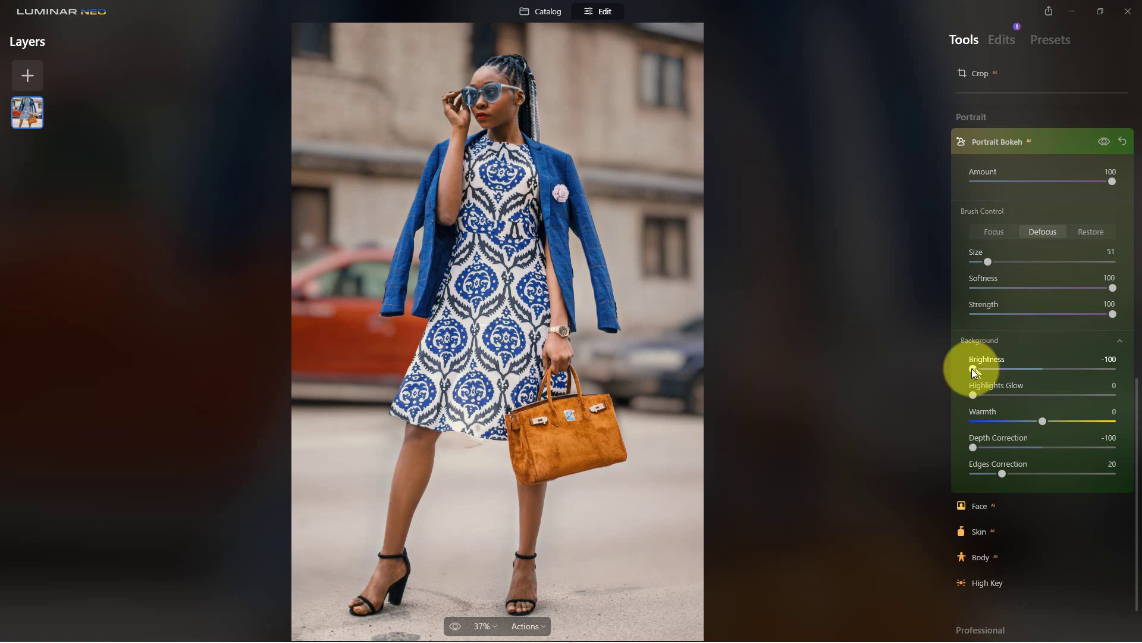
mouse_move(973, 369)
left_mouse_down()
mouse_move(1116, 366)
mouse_move(961, 370)
left_mouse_up()
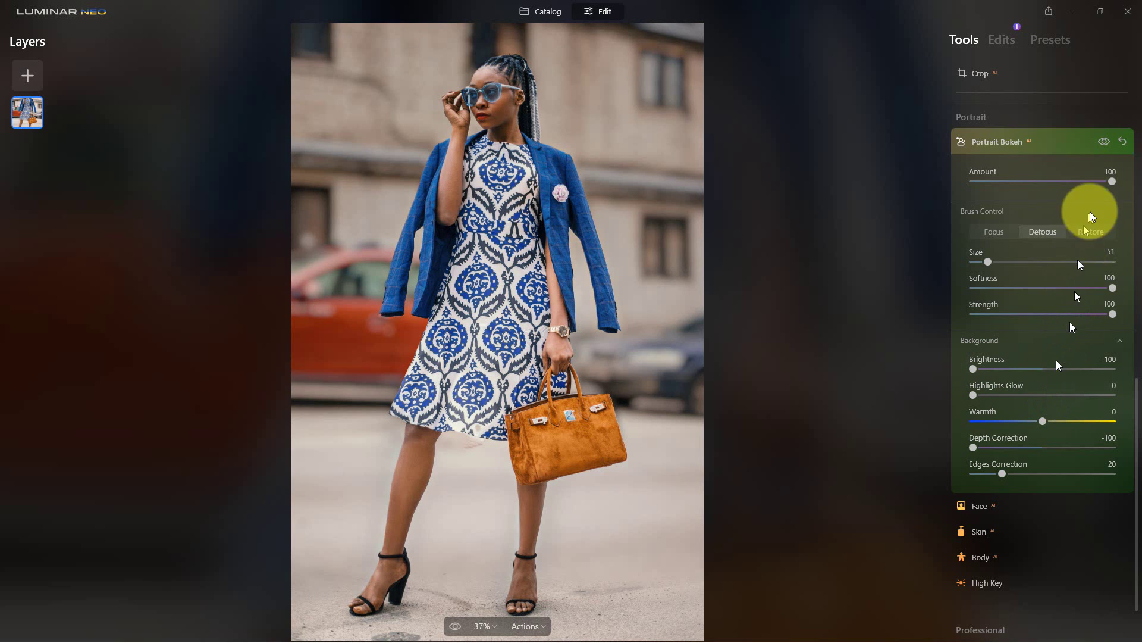
Step: Toggle the Portrait Bokeh effect off and on repeatedly to compare before and after
left_click(1104, 141)
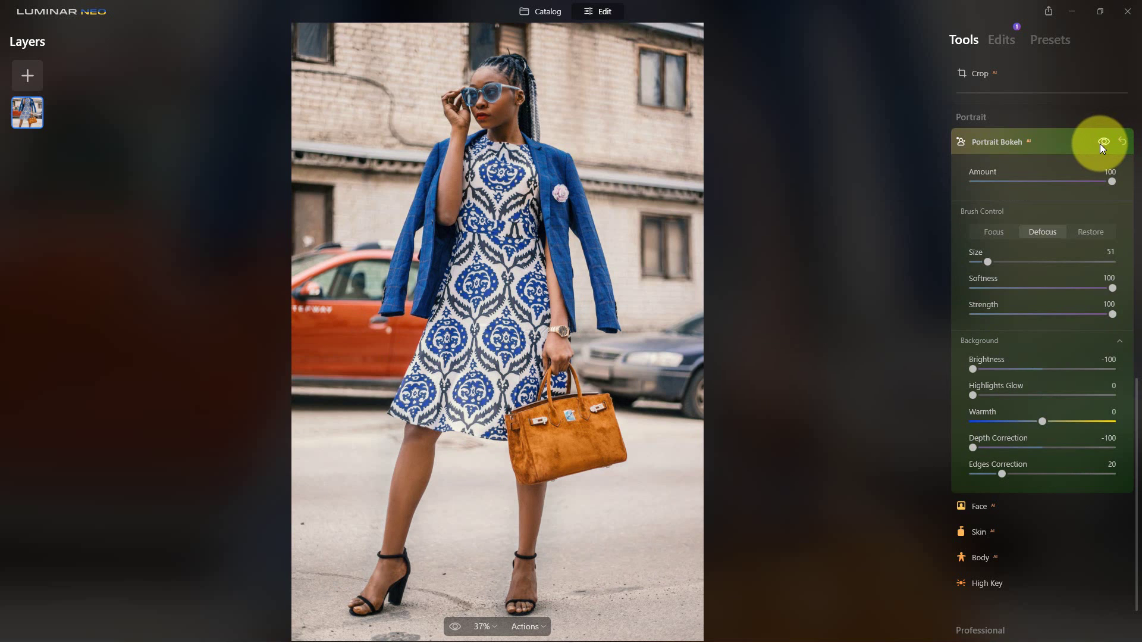
left_click(1104, 145)
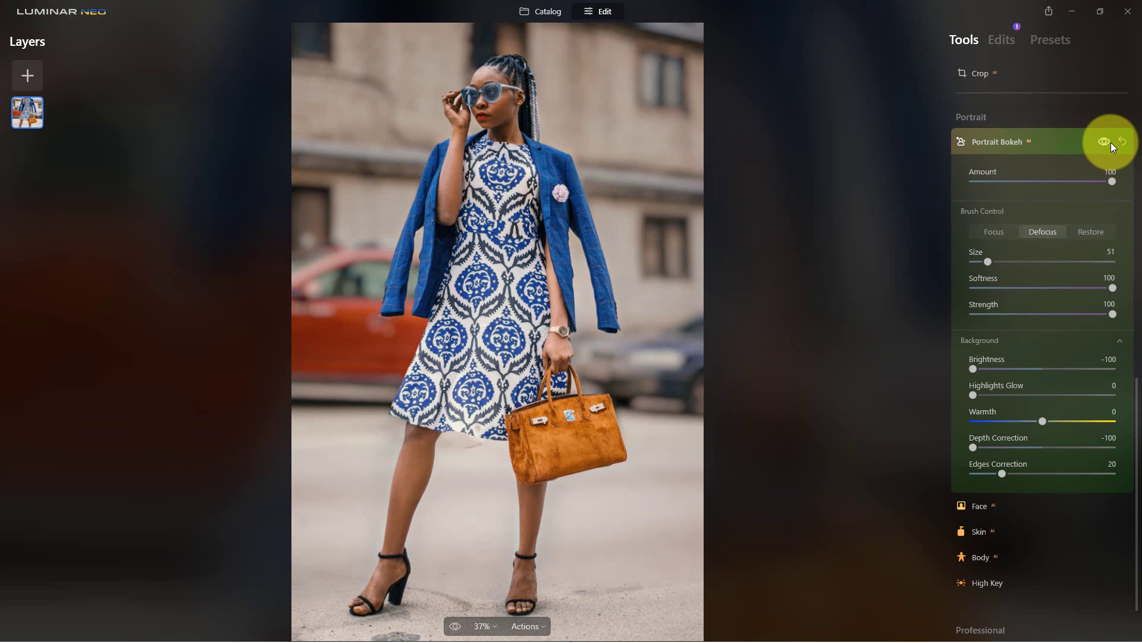
left_click(1110, 143)
left_click(1103, 143)
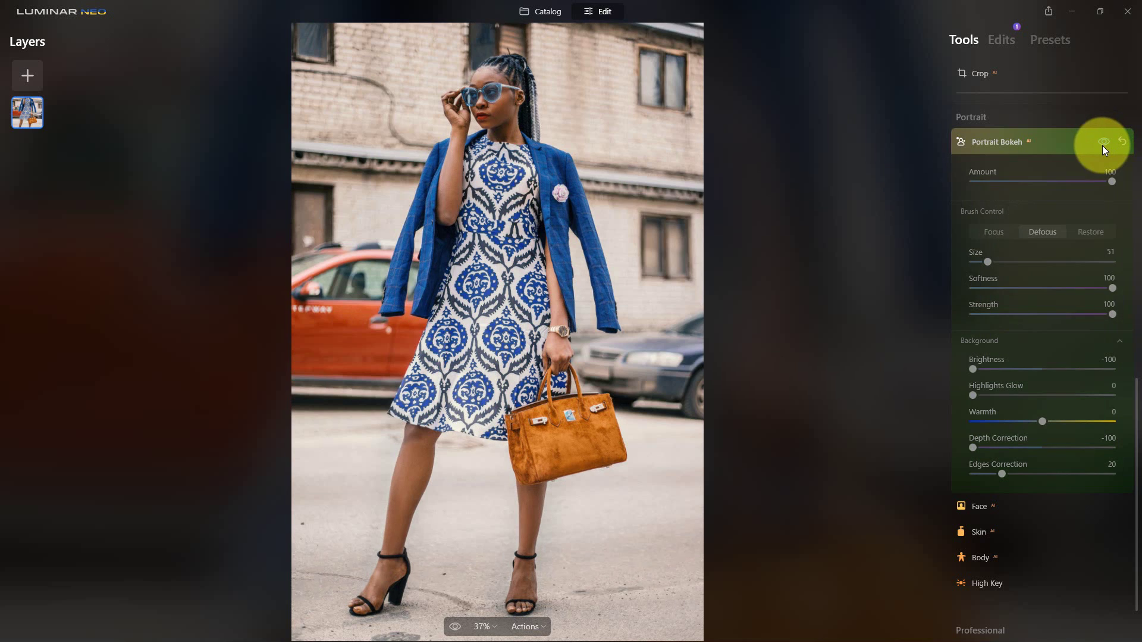
left_click(1104, 144)
left_click(1103, 143)
left_click(1103, 142)
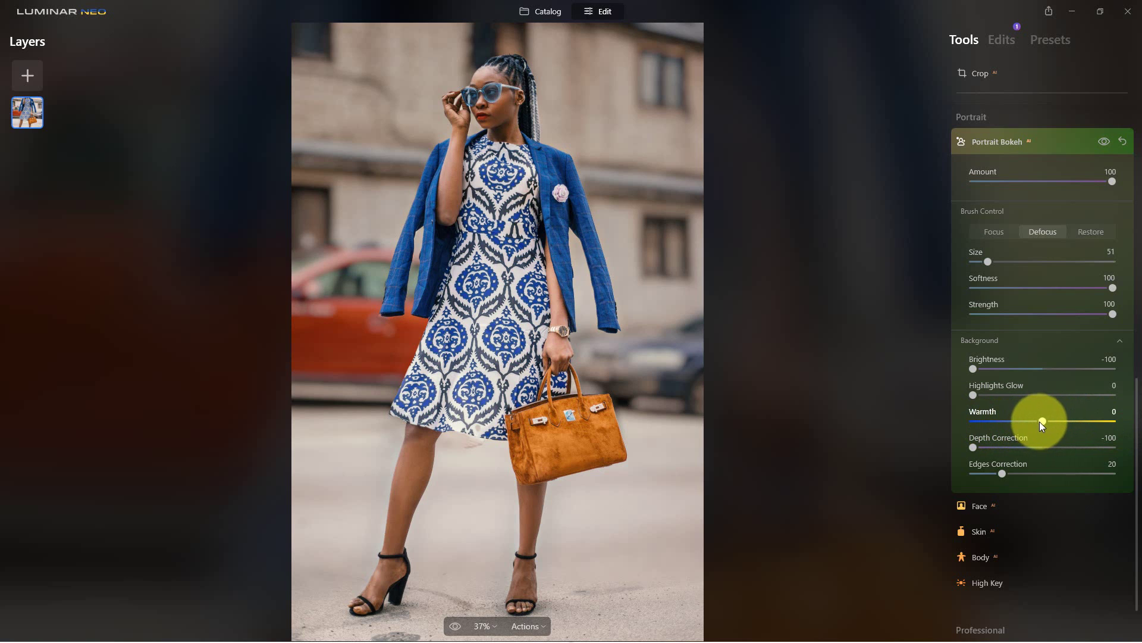
Step: Try Background Warmth at -100, set it to 100, and toggle the bokeh to compare
left_click_drag(1043, 423, 955, 416)
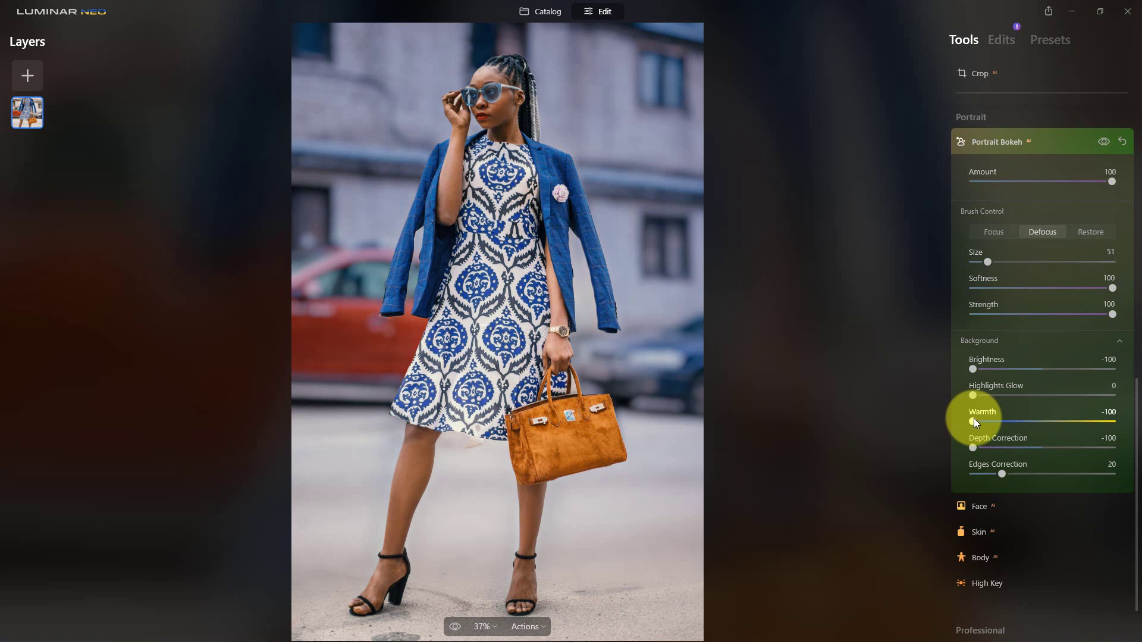
left_click_drag(975, 421, 1137, 421)
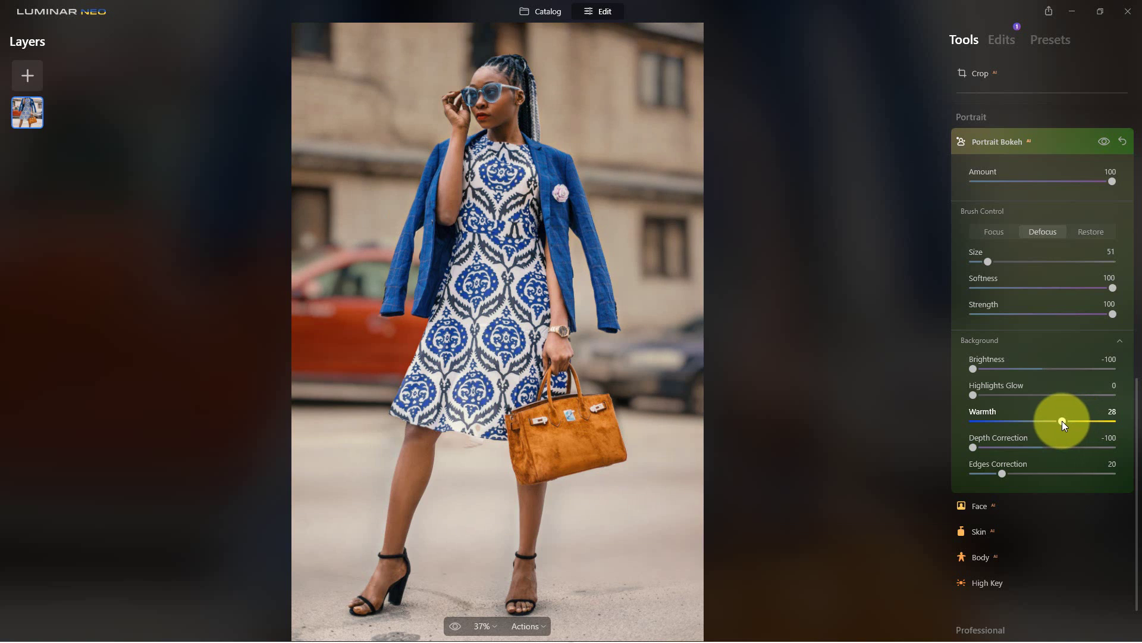
left_click_drag(1063, 421, 1134, 304)
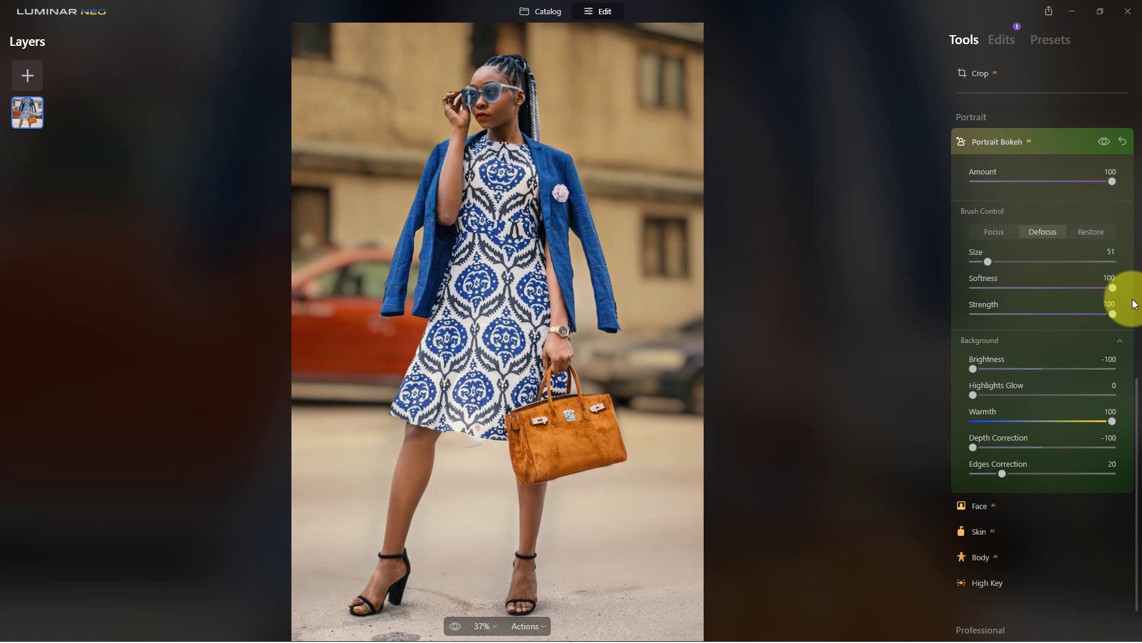
left_click(1103, 141)
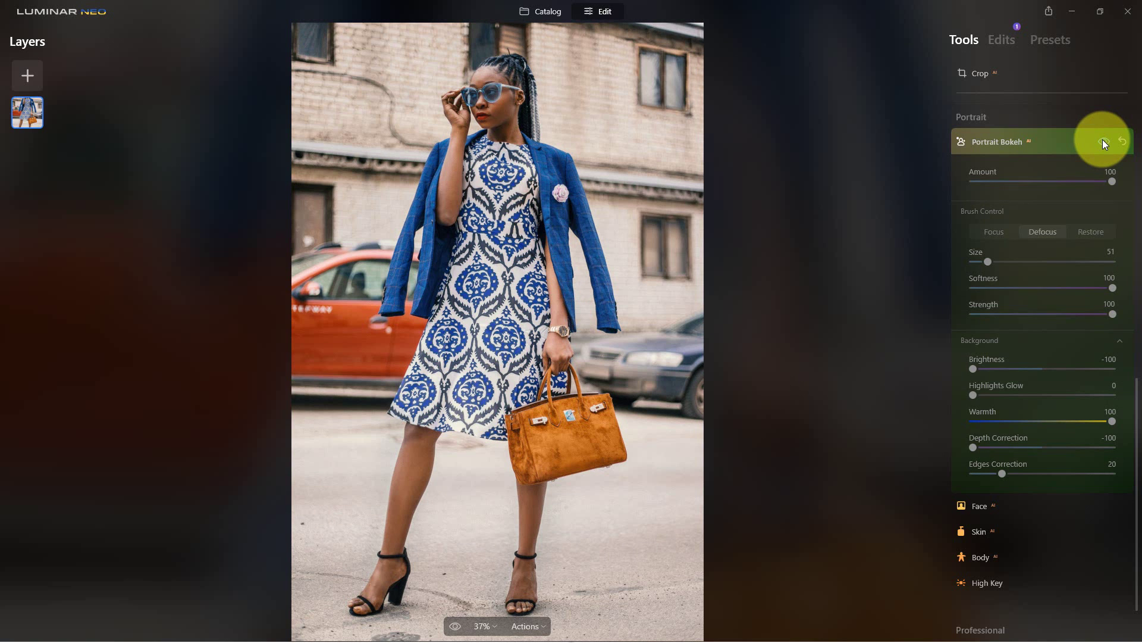
left_click(1104, 142)
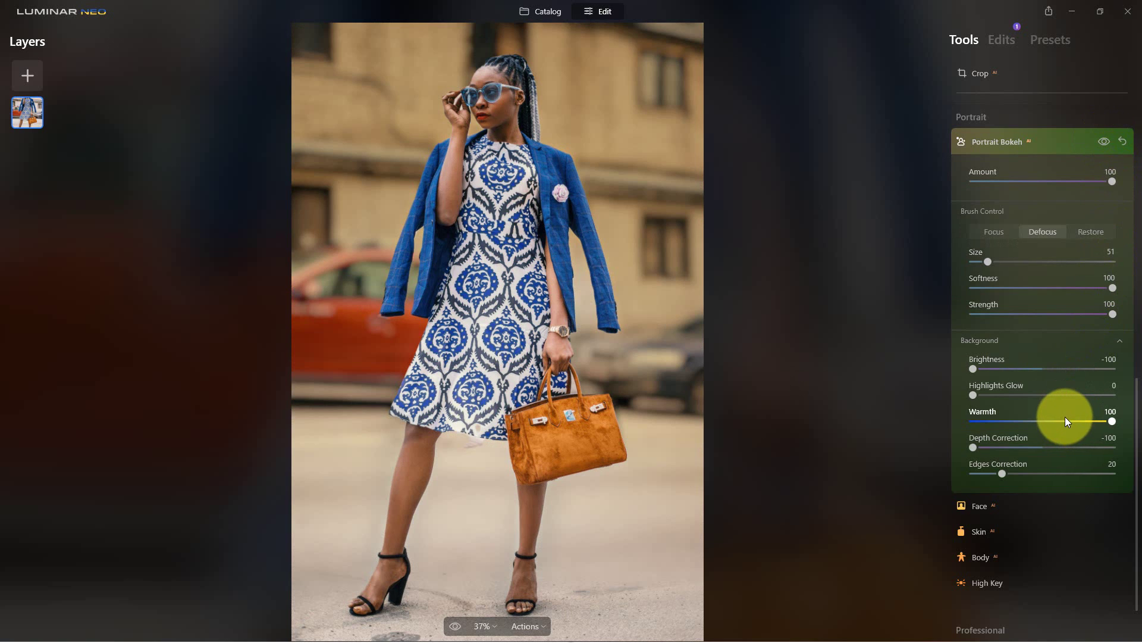